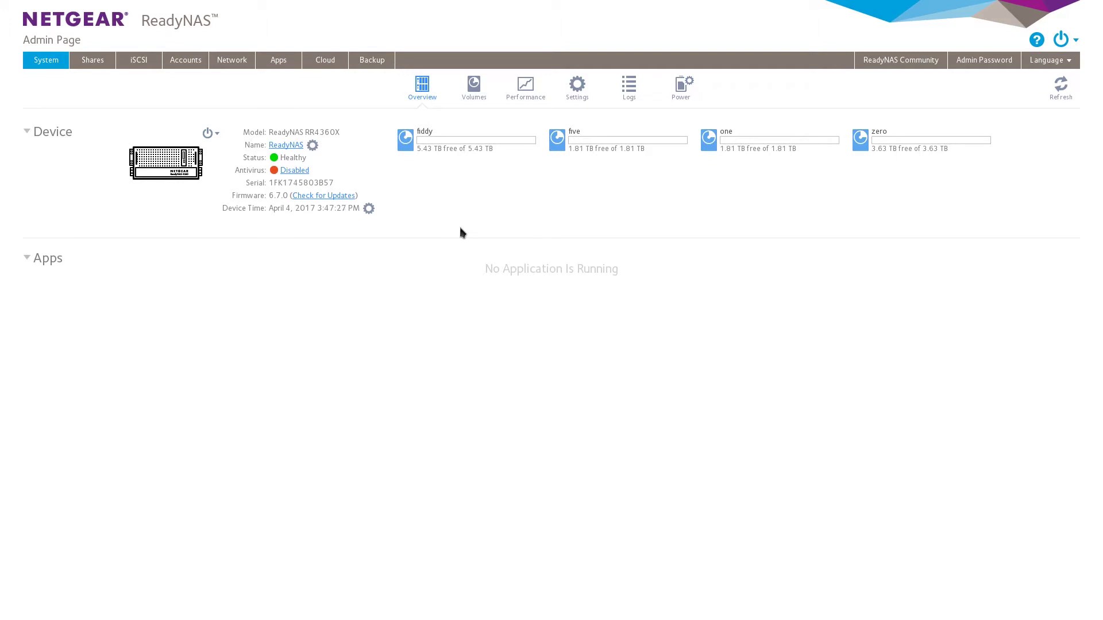
Step: Go to Volumes and drag-select the free drive bays in the RR4360's top rows
{"action": "left_click", "coordinate": [475, 88]}
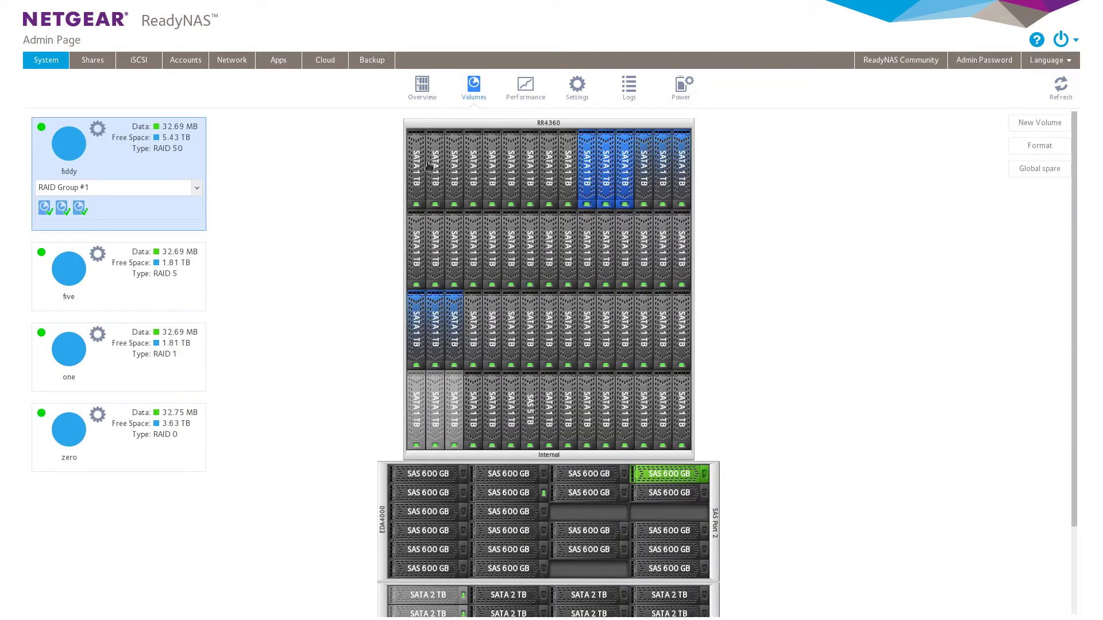
{"action": "mouse_move", "coordinate": [417, 175]}
{"action": "left_mouse_down"}
{"action": "mouse_move", "coordinate": [566, 182]}
{"action": "mouse_move", "coordinate": [571, 248]}
{"action": "mouse_move", "coordinate": [407, 255]}
{"action": "left_mouse_up"}
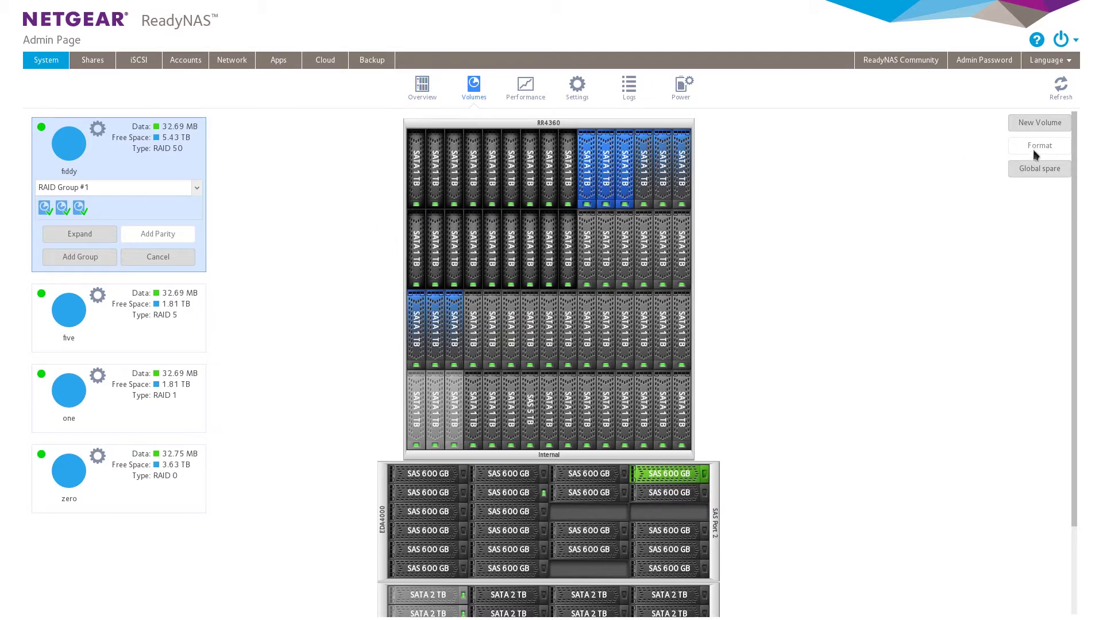
Step: Create a volume named 'data' as RAID 60 with 2 RAID groups of 9 drives
{"action": "left_click", "coordinate": [1027, 126]}
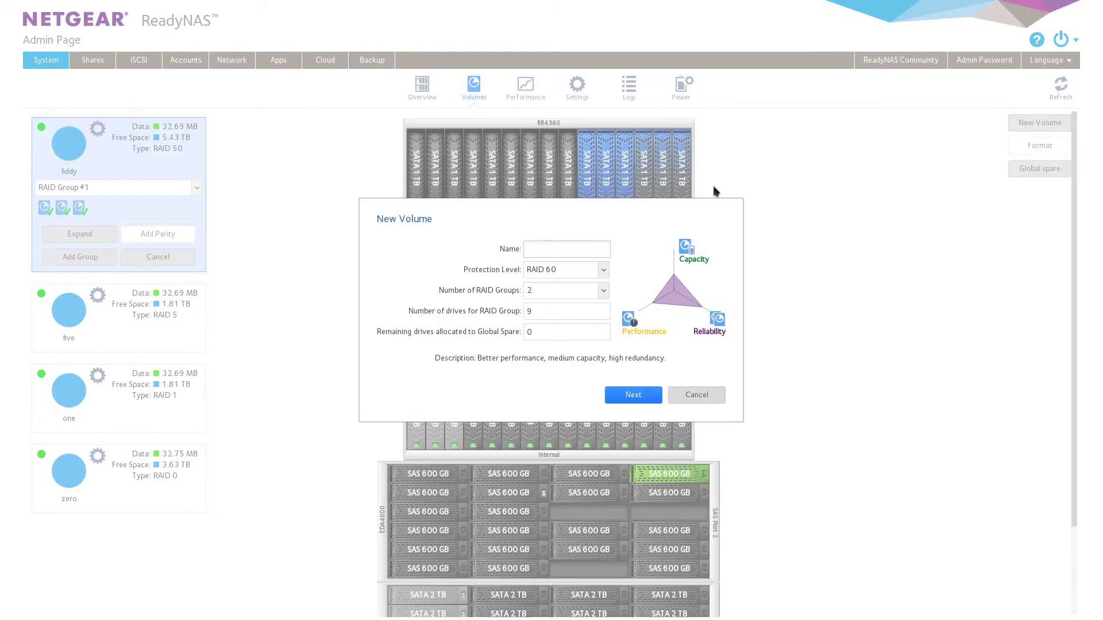
{"action": "mouse_move", "coordinate": [572, 253]}
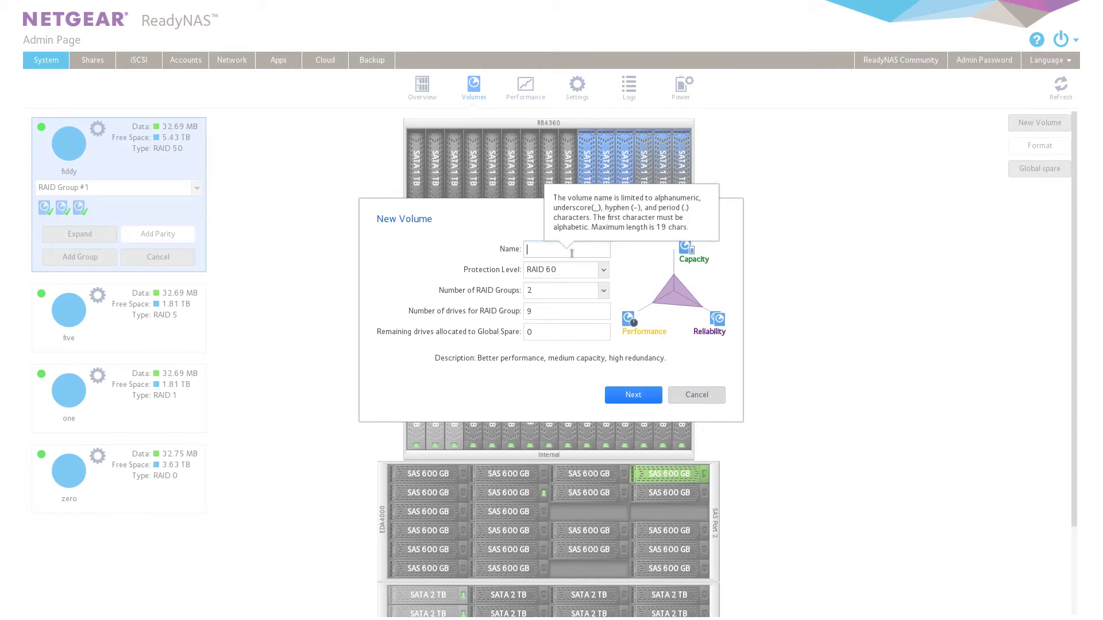
{"action": "type", "text": "data"}
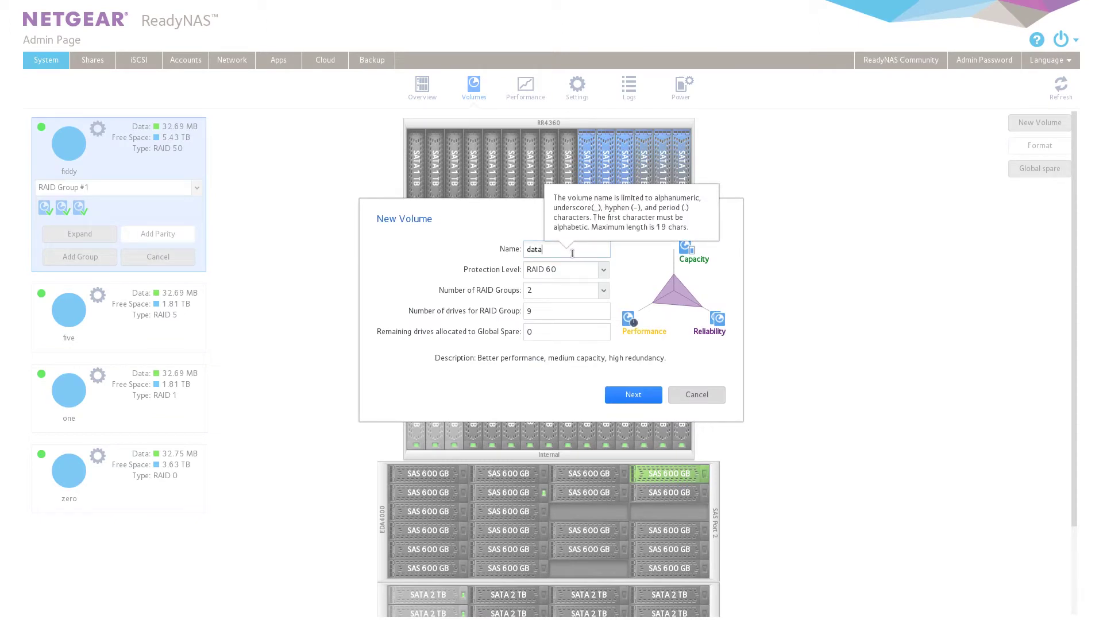
{"action": "left_click", "coordinate": [633, 396]}
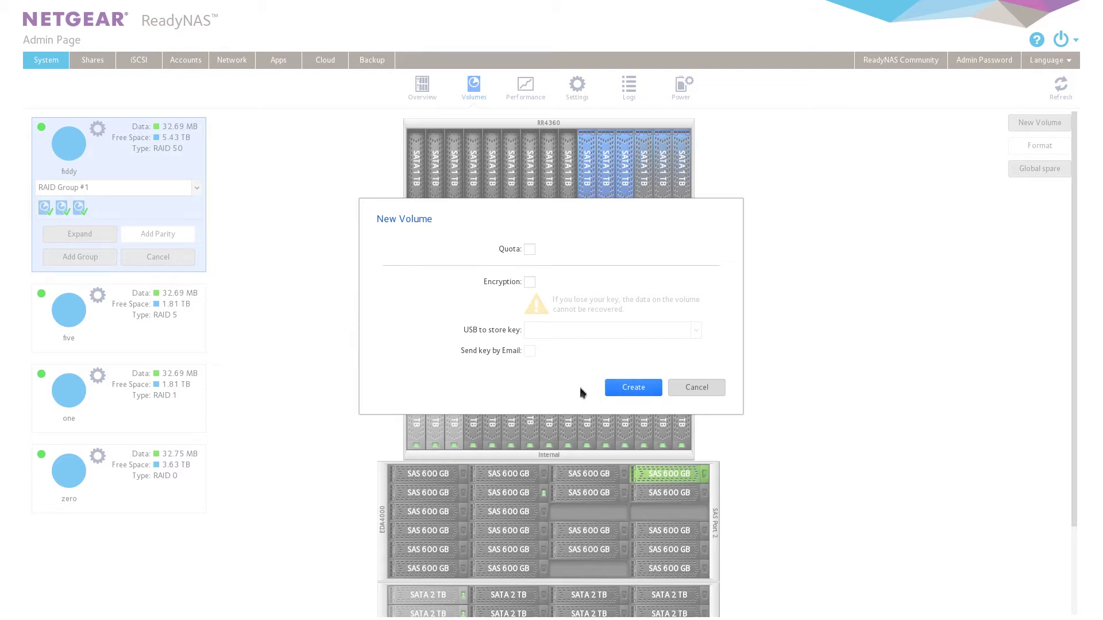
{"action": "left_click", "coordinate": [610, 394]}
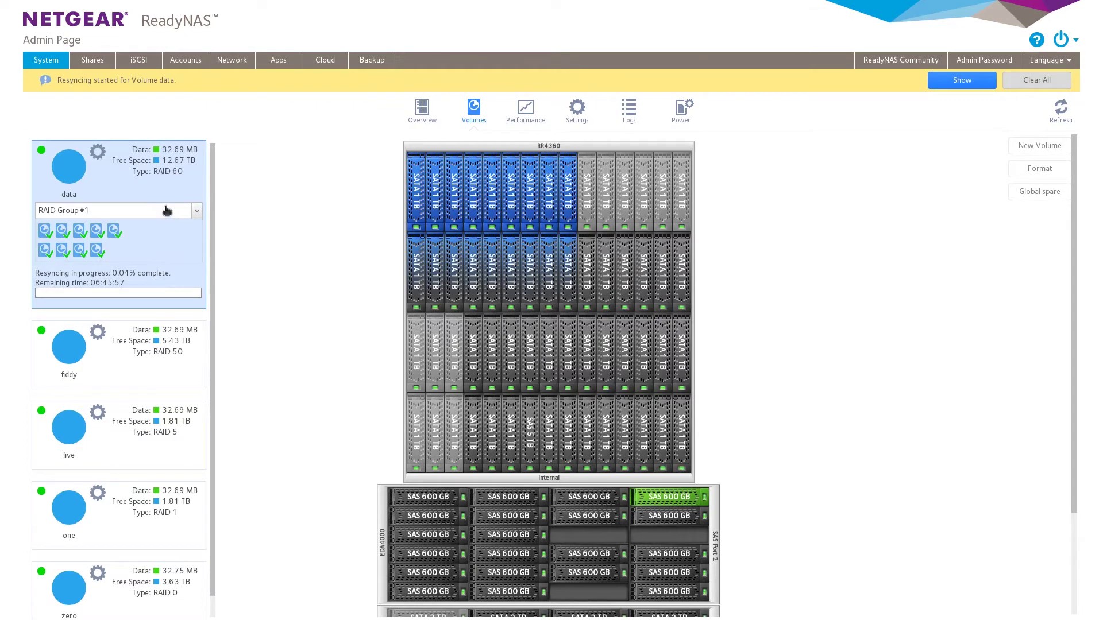
Step: Show the data volume's drives in RAID Group #2, then RAID Group #1
{"action": "left_click", "coordinate": [175, 212]}
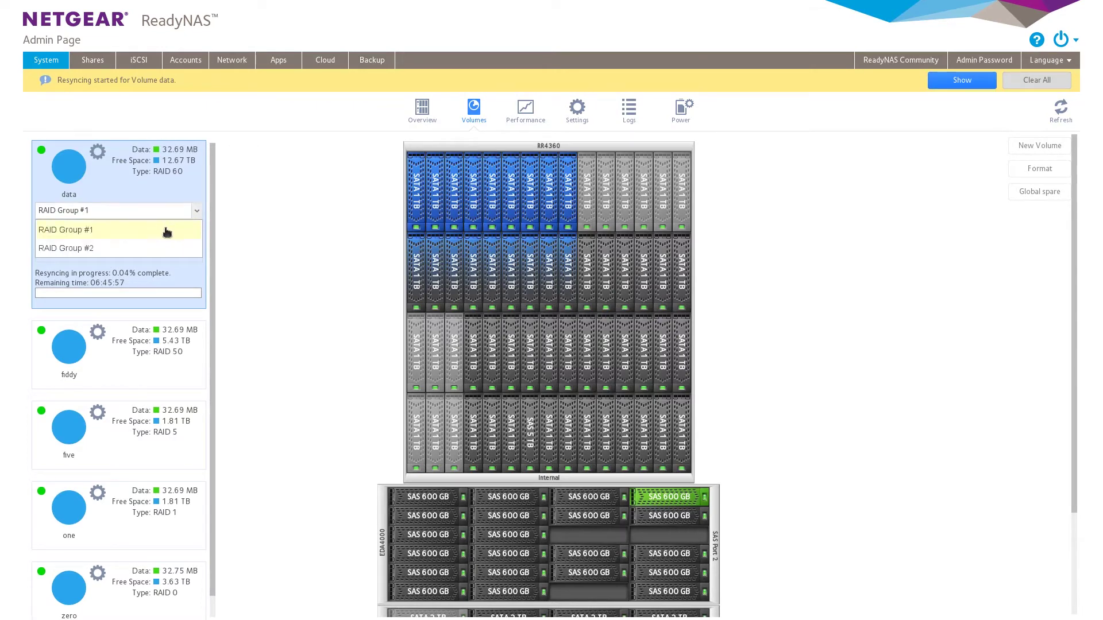
{"action": "left_click", "coordinate": [160, 248]}
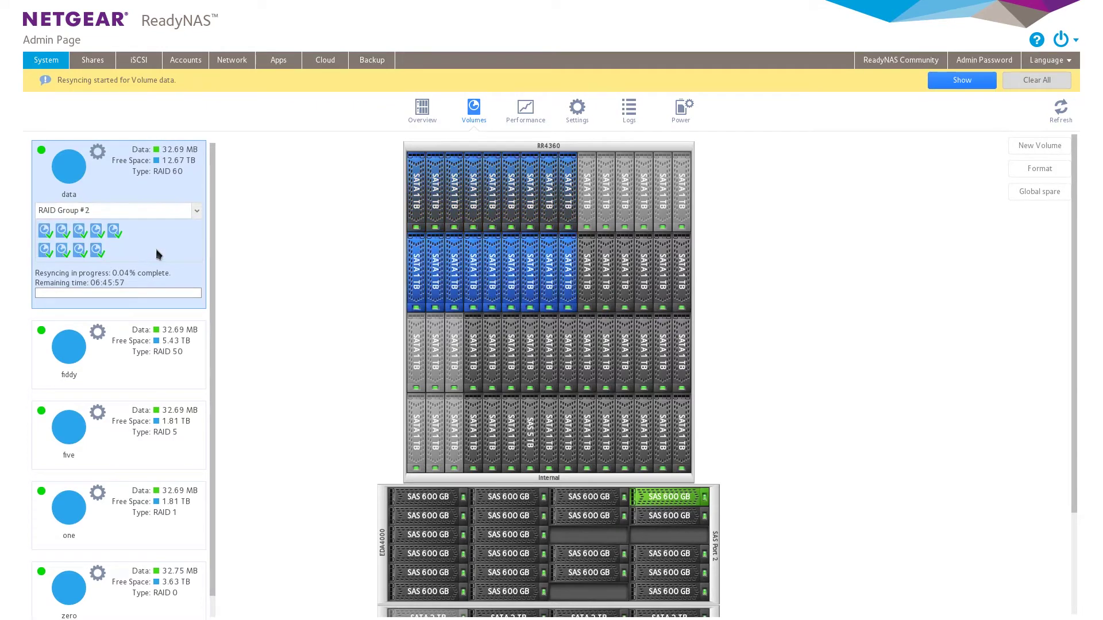
{"action": "left_click", "coordinate": [161, 214]}
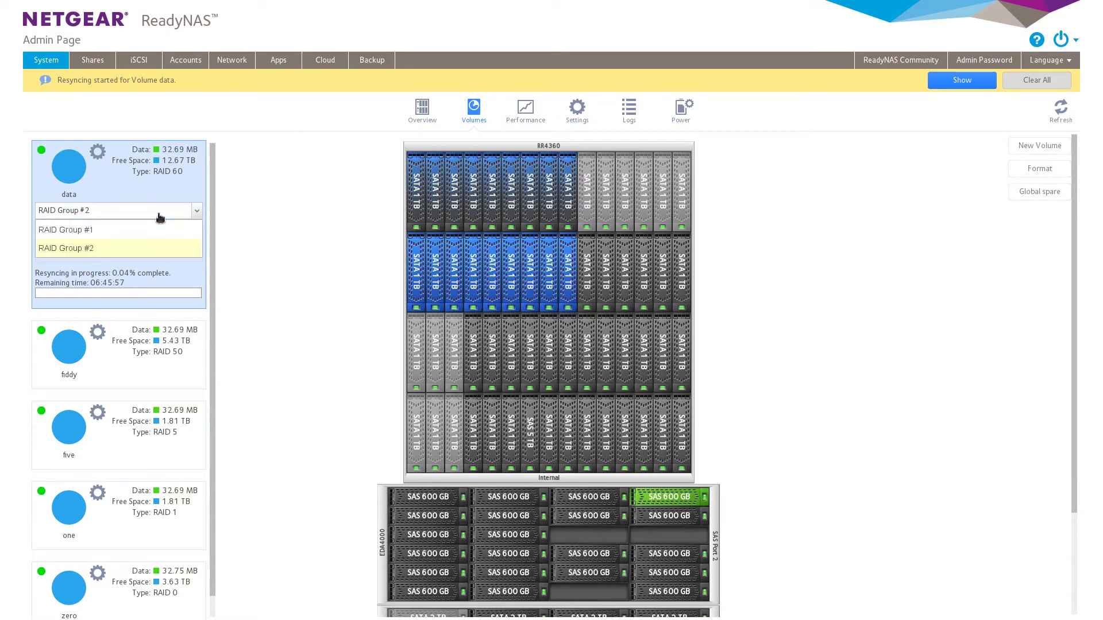
{"action": "left_click", "coordinate": [157, 230]}
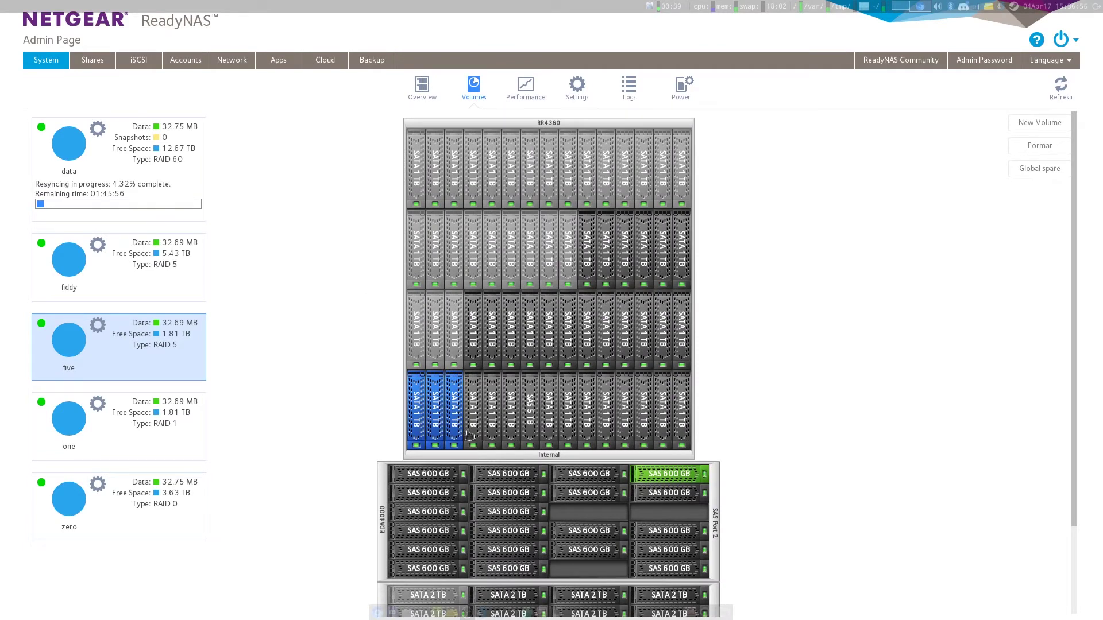
Step: Select two free bottom-row drives and try expanding volume five with them
{"action": "mouse_move", "coordinate": [469, 436]}
{"action": "left_click", "coordinate": [473, 440]}
{"action": "left_click", "coordinate": [492, 440]}
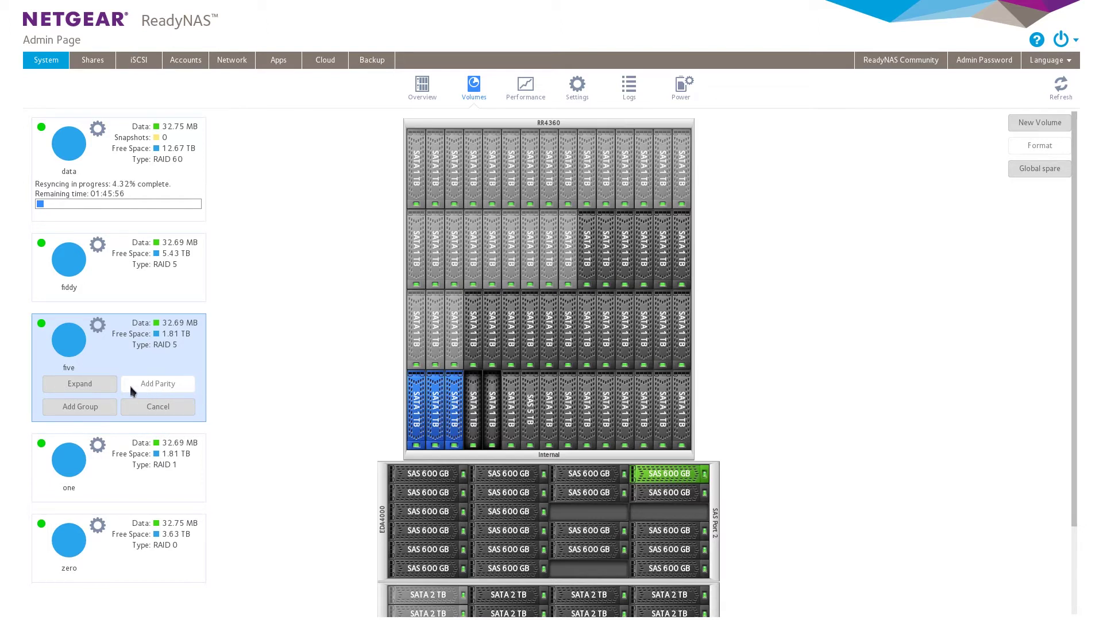
{"action": "left_click", "coordinate": [96, 390]}
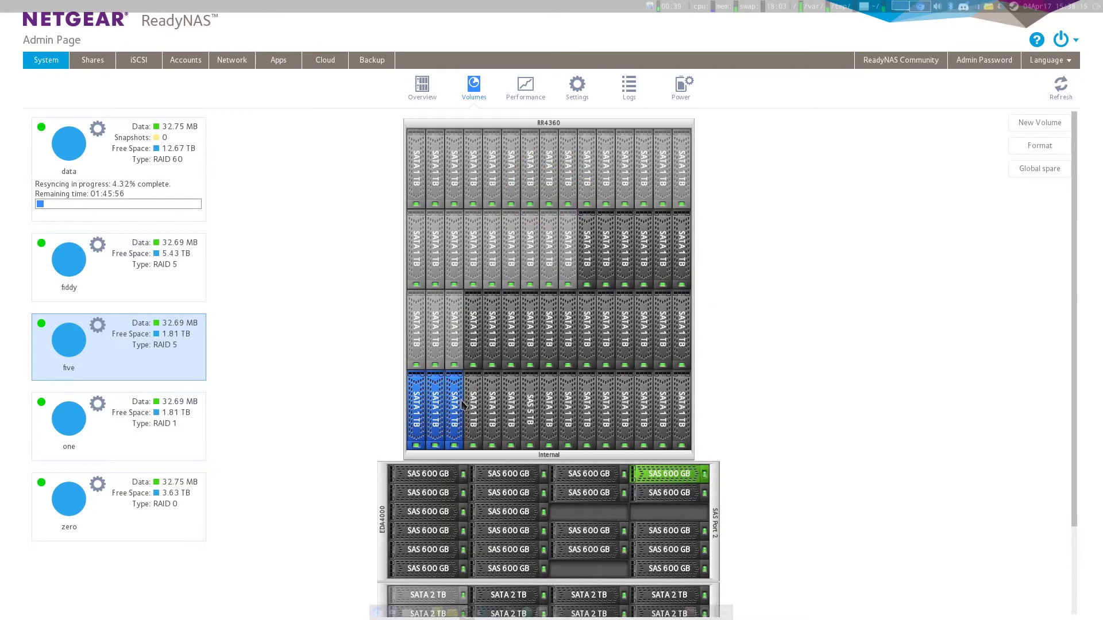
Step: Select the three free drives beside volume five's disks
{"action": "left_click", "coordinate": [473, 413]}
{"action": "left_click", "coordinate": [492, 412]}
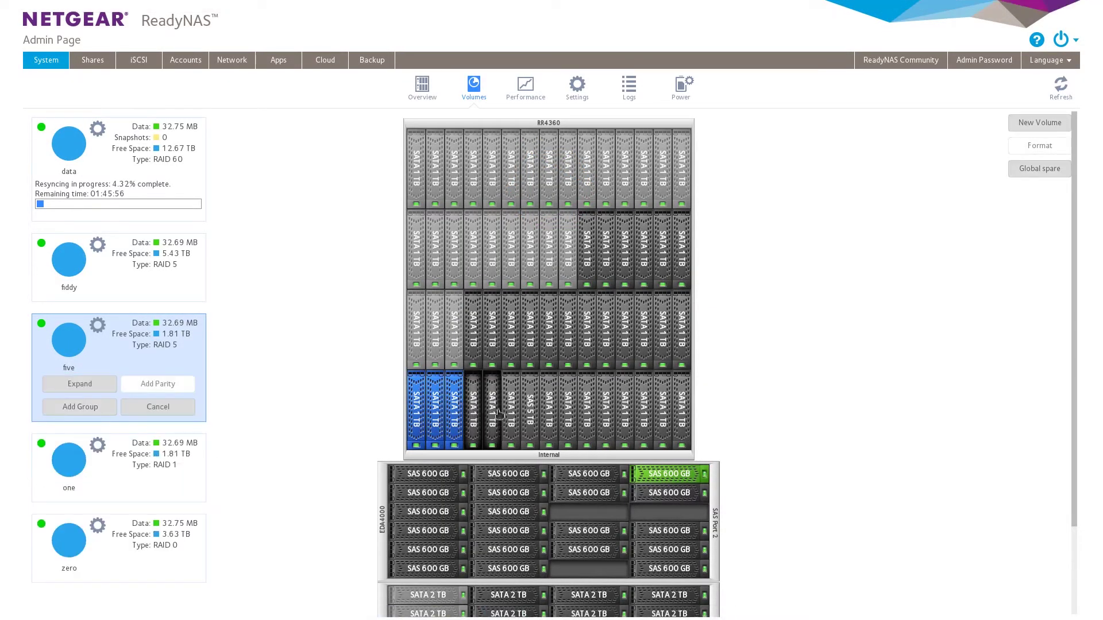
{"action": "left_click", "coordinate": [511, 412]}
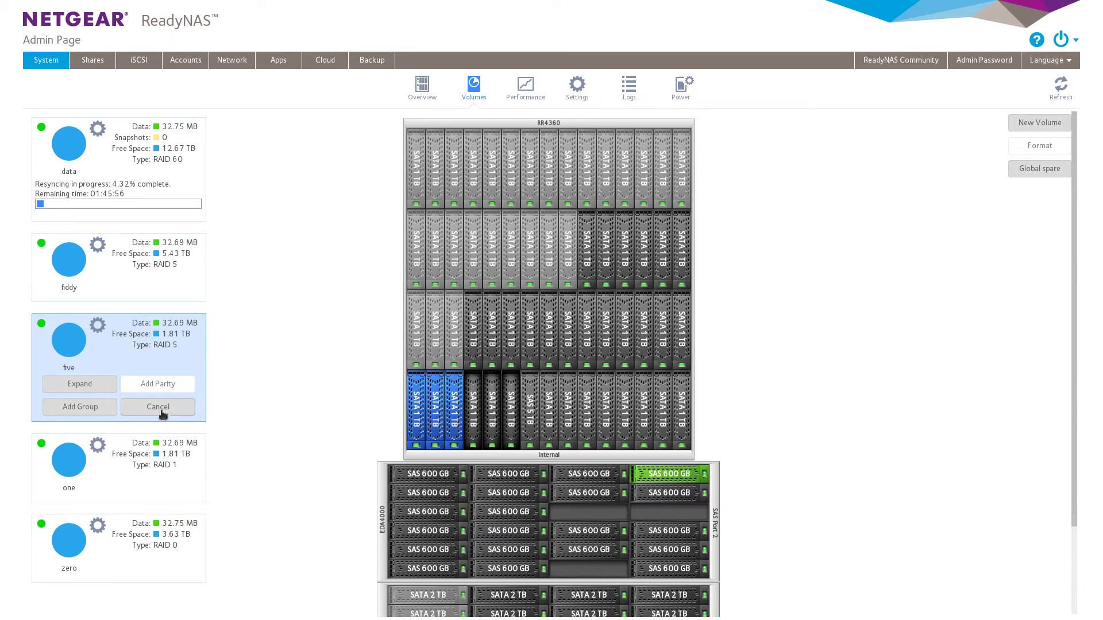
Step: Try adding the selected drives to five as a new group with a Concatenated layout
{"action": "left_click", "coordinate": [89, 408]}
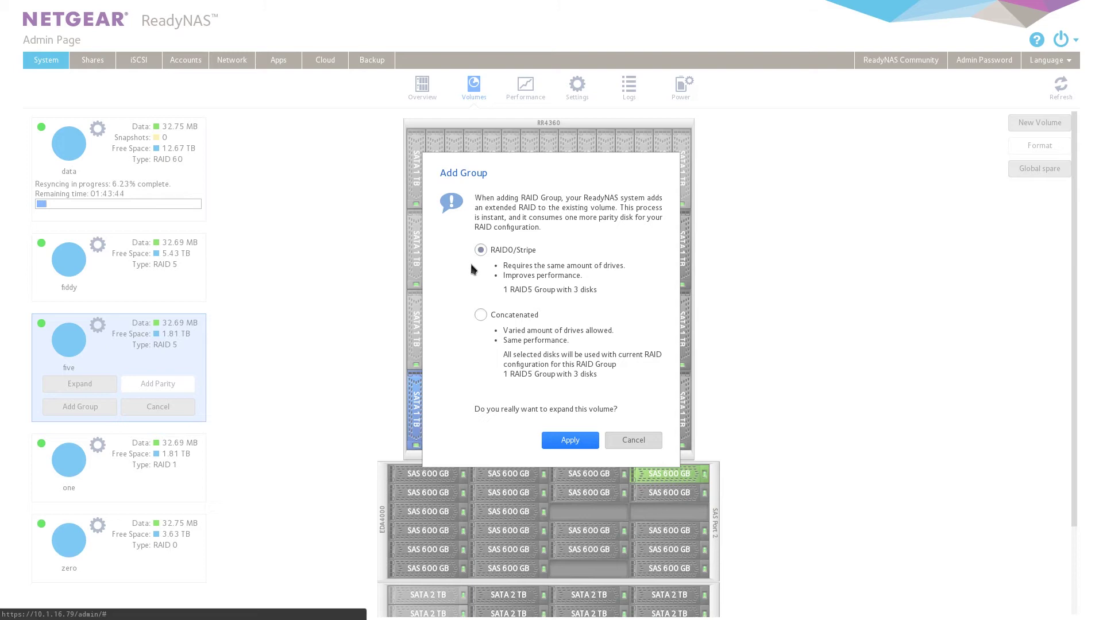
{"action": "left_click", "coordinate": [481, 315]}
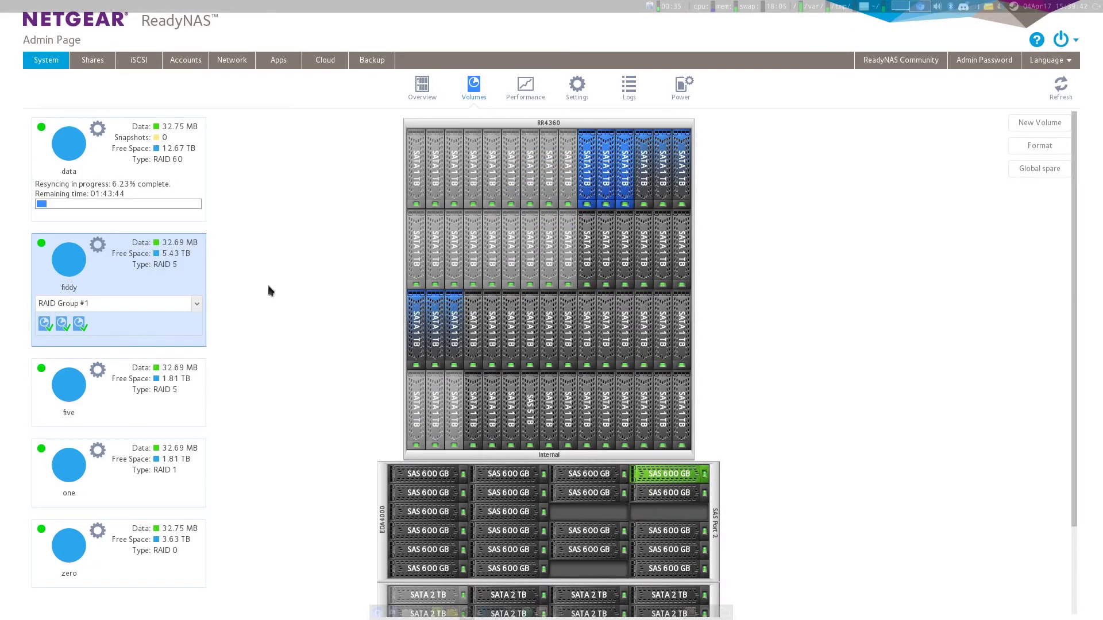
Step: Review fiddy's RAID Groups #2, #3 and #1, then open its volume settings
{"action": "left_click", "coordinate": [197, 304]}
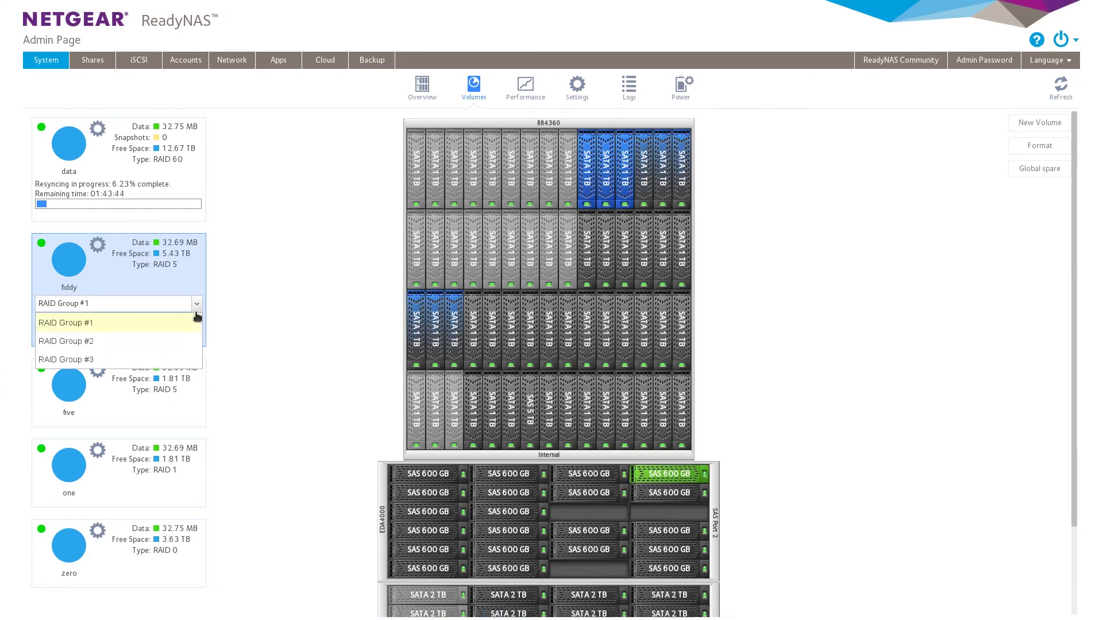
{"action": "left_click", "coordinate": [168, 343]}
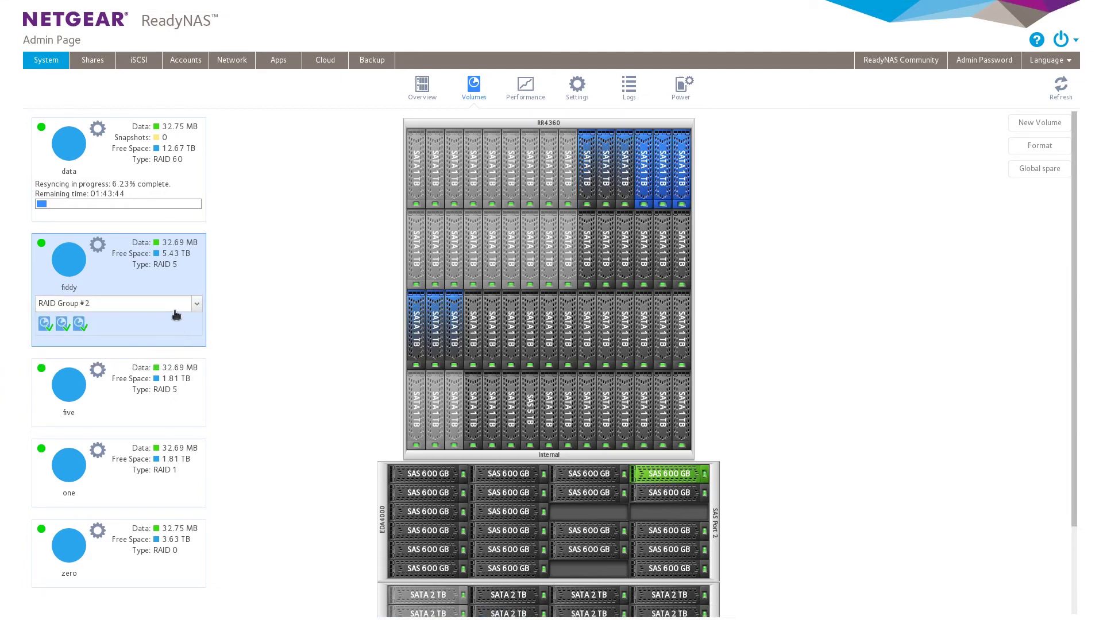
{"action": "left_click", "coordinate": [175, 305]}
{"action": "left_click", "coordinate": [152, 366]}
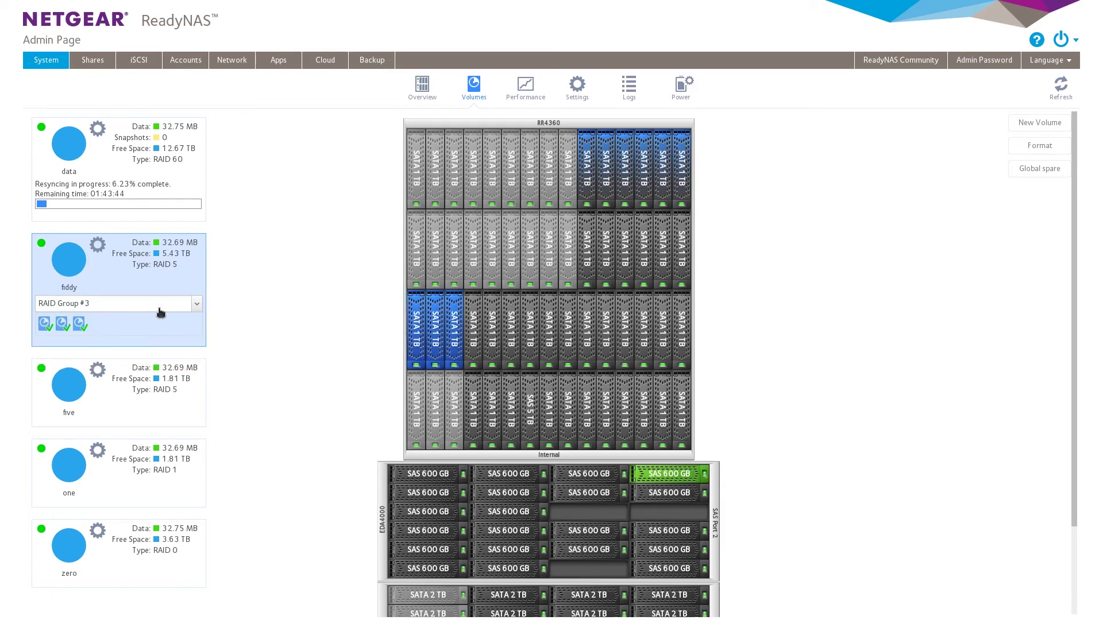
{"action": "left_click", "coordinate": [160, 312]}
{"action": "left_click", "coordinate": [156, 319]}
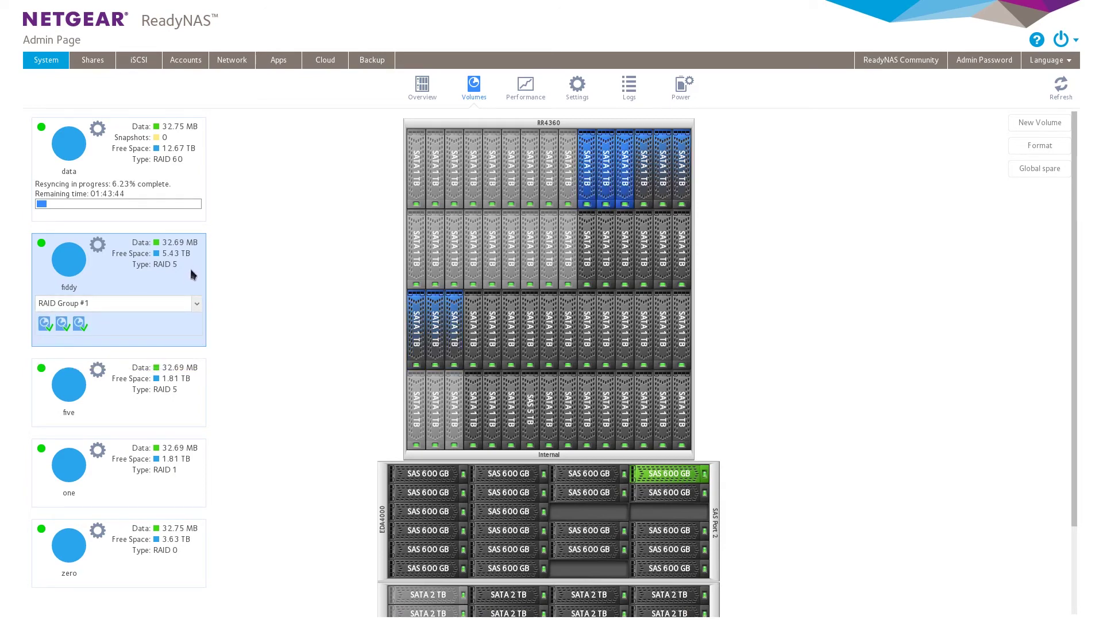
{"action": "left_click", "coordinate": [96, 246]}
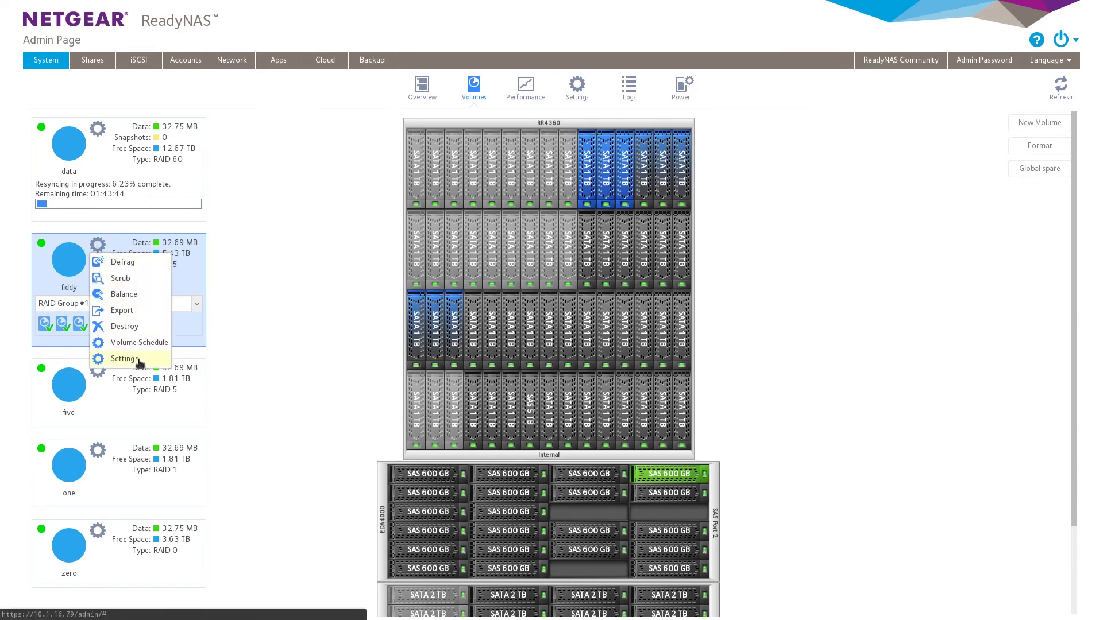
{"action": "left_click", "coordinate": [139, 362]}
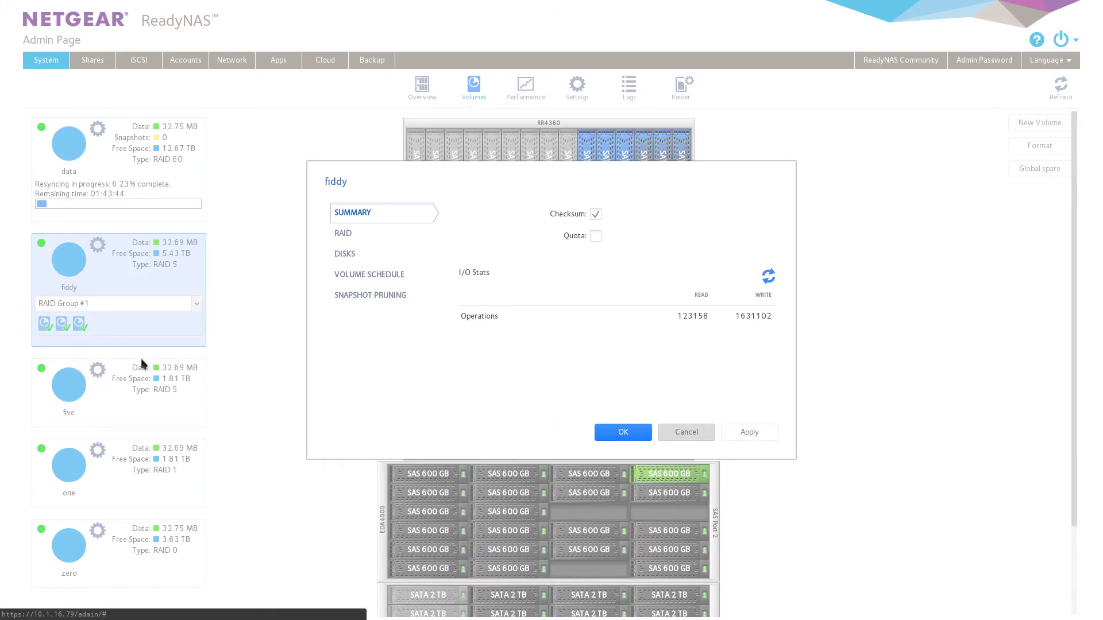
Step: Change fiddy's RAID layout from concatenated to RAID0/Stripe and apply it
{"action": "left_click", "coordinate": [348, 234]}
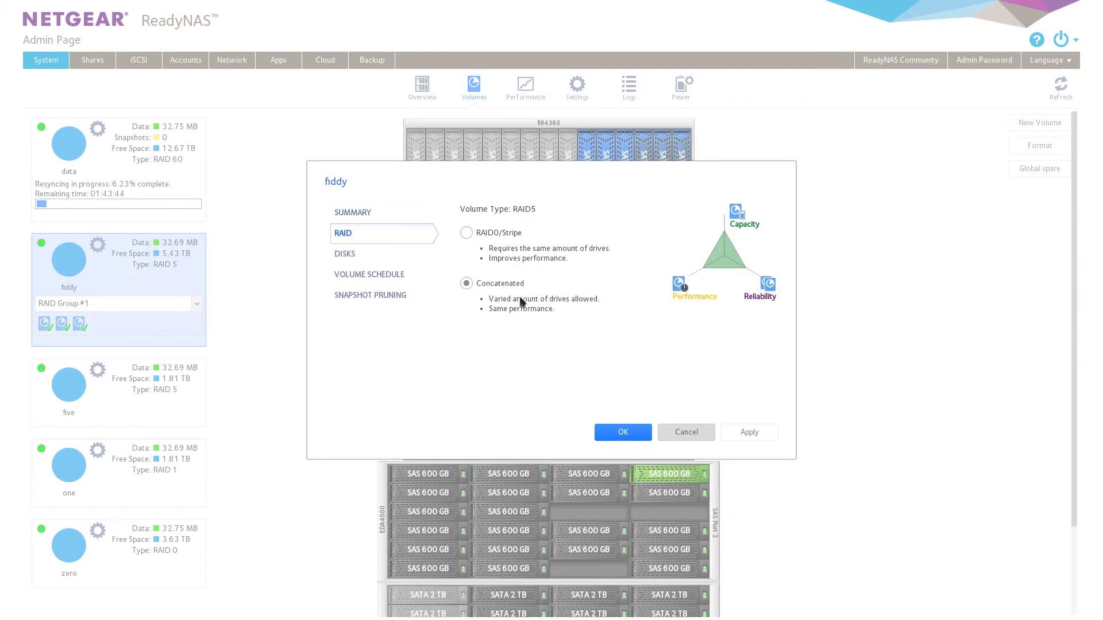
{"action": "left_click", "coordinate": [486, 238]}
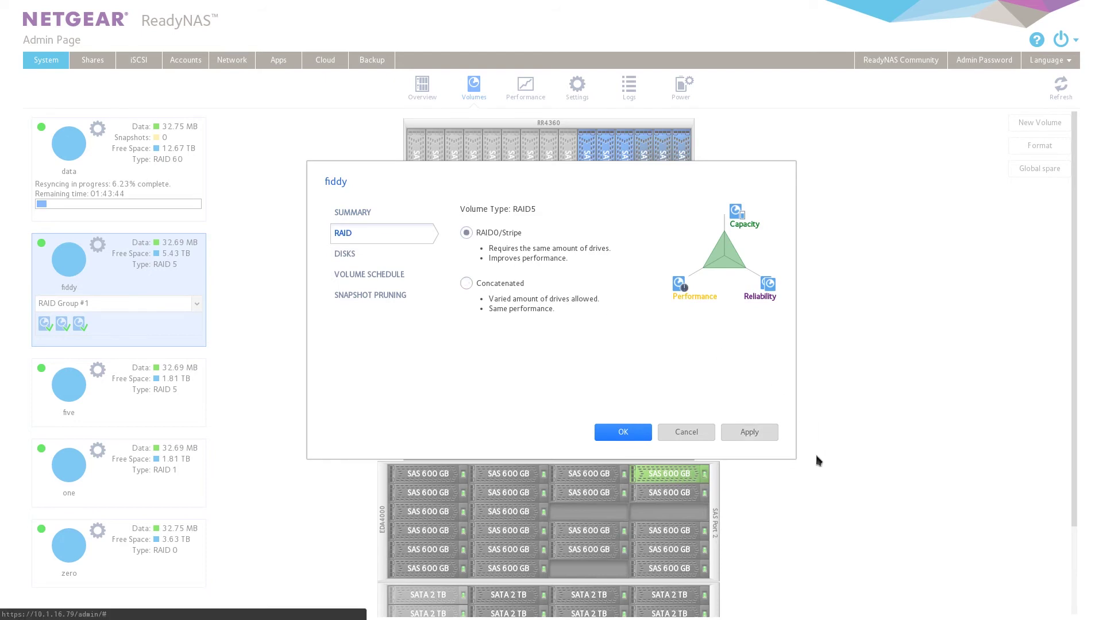
{"action": "left_click", "coordinate": [753, 433]}
{"action": "left_click", "coordinate": [623, 441]}
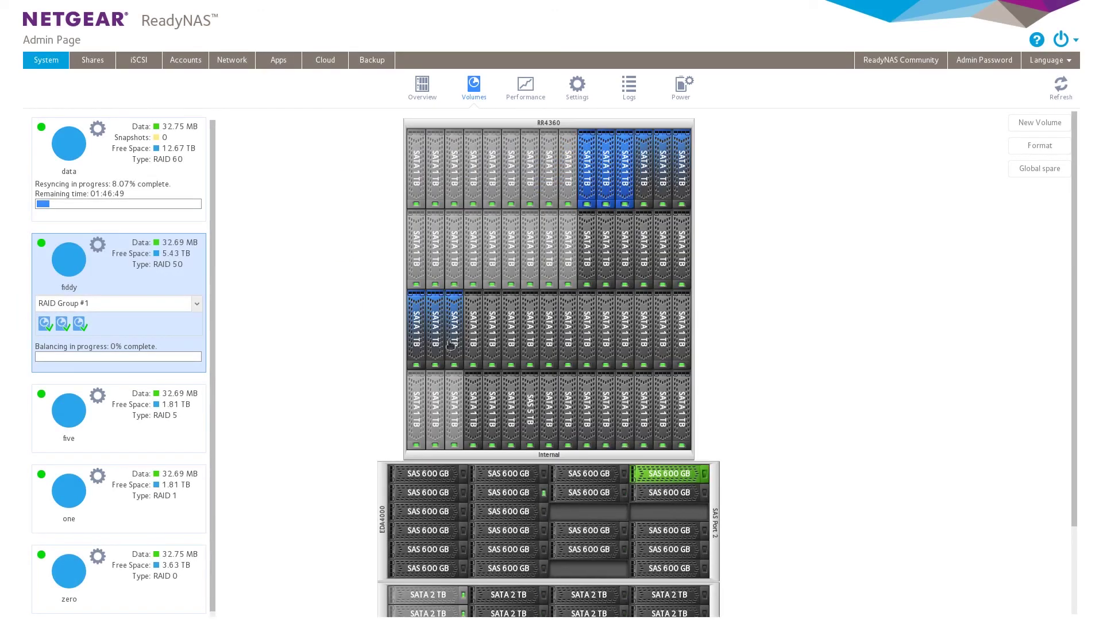
{"action": "left_click", "coordinate": [96, 246]}
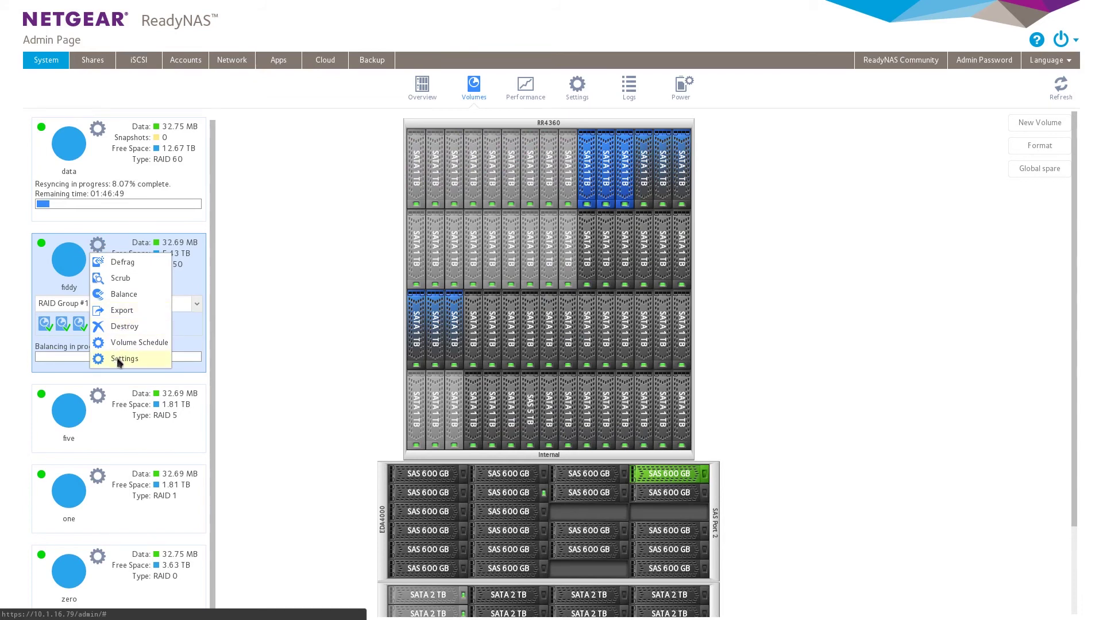
Step: Reopen fiddy's RAID settings to confirm RAID50 with 3 striped RAID groups
{"action": "left_click", "coordinate": [99, 359]}
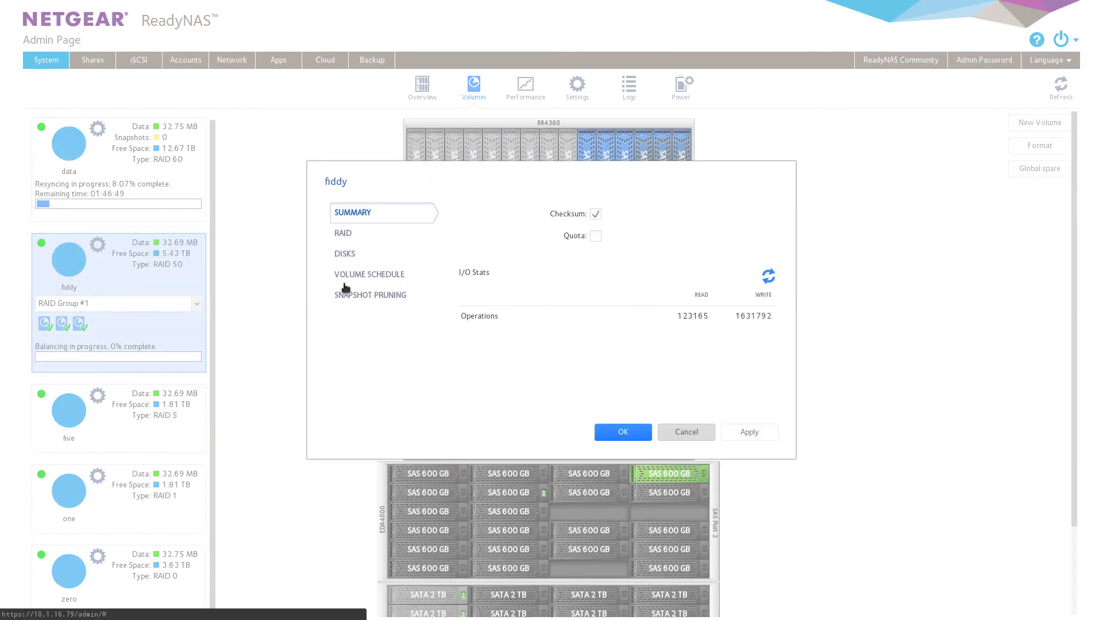
{"action": "left_click", "coordinate": [361, 237]}
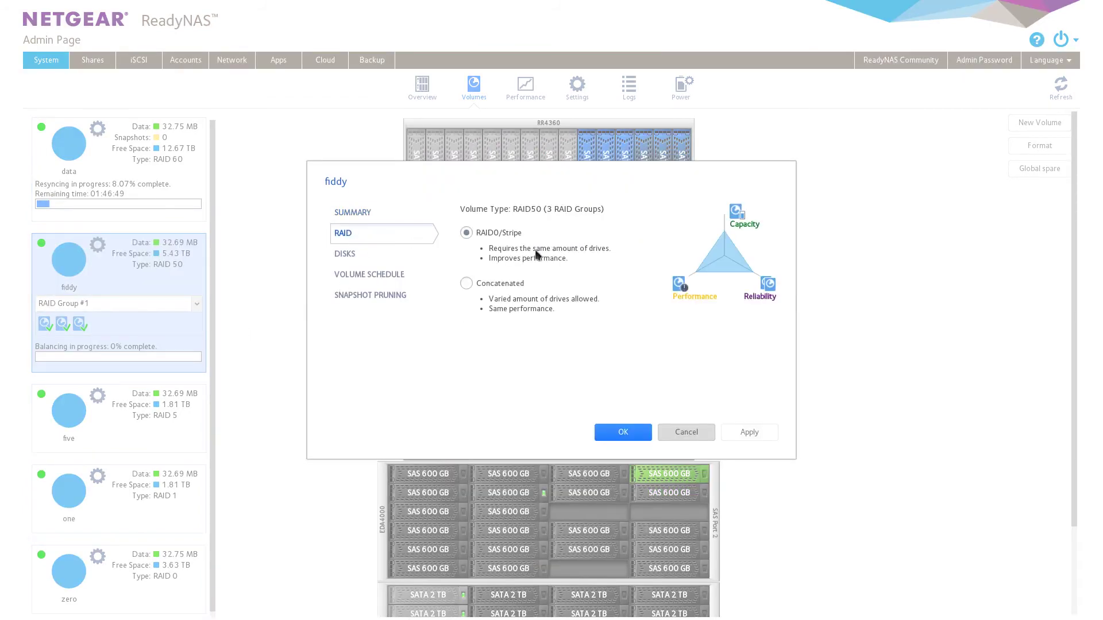